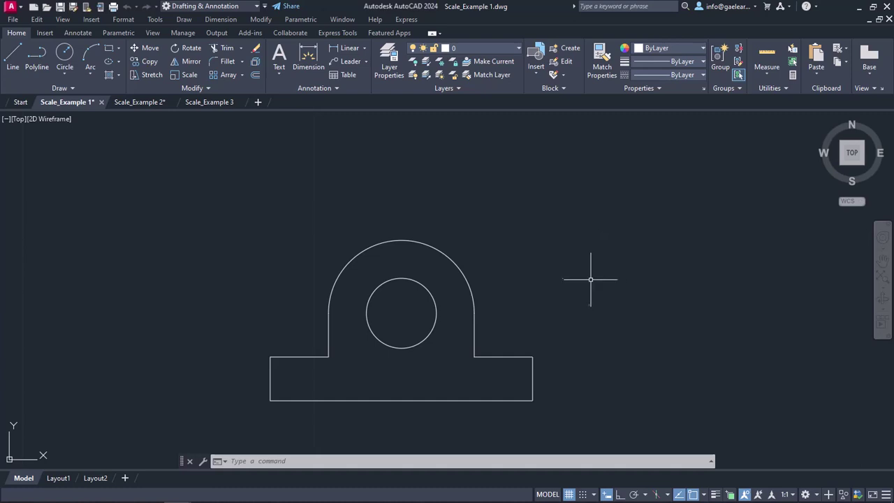
Scale both objects of the part by 0.5 about its bottom-left corner
click(264, 19)
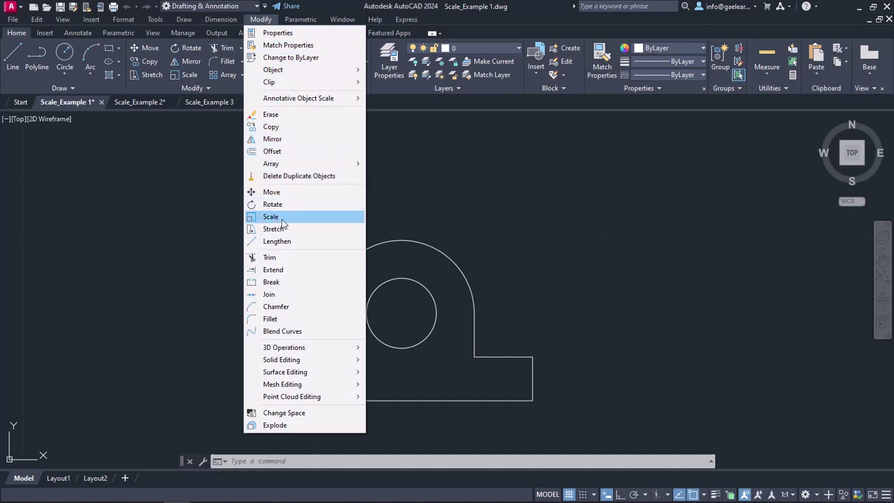
key(Escape)
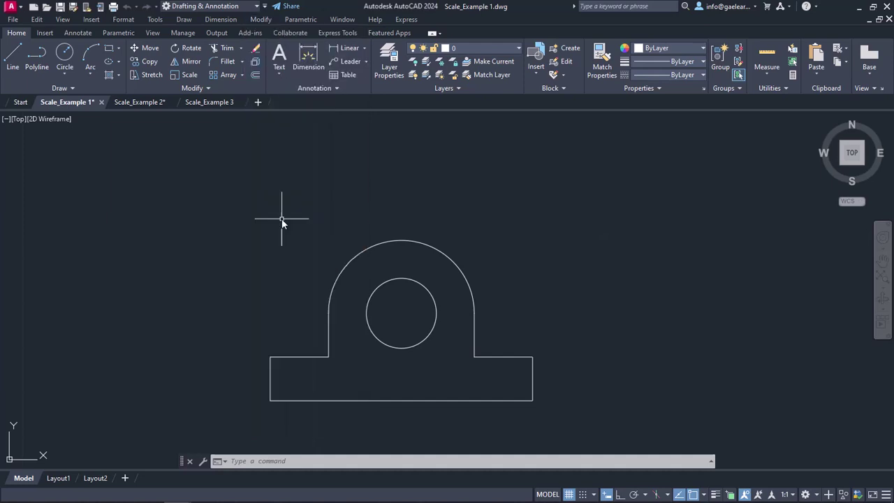
click(190, 76)
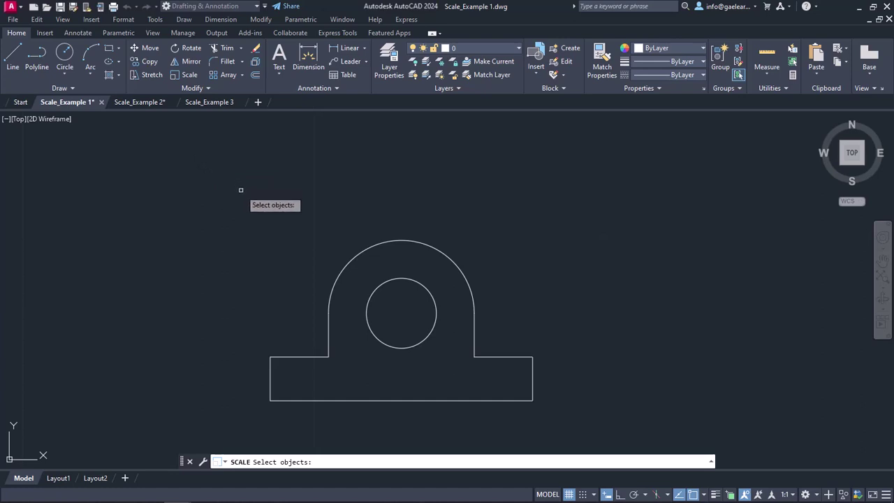
drag(240, 190, 573, 419)
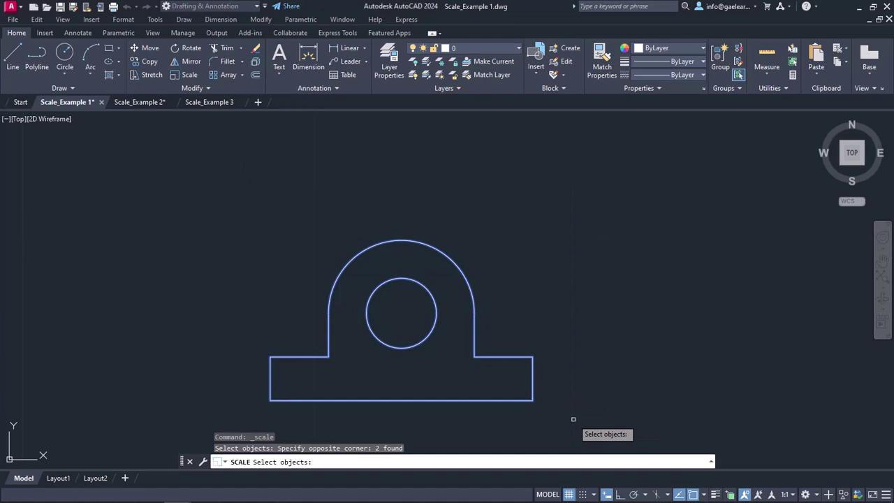
key(Return)
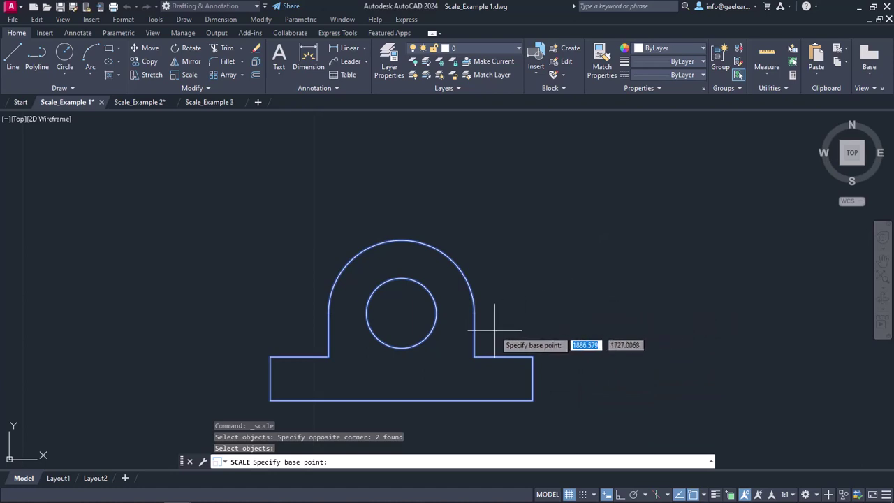
click(270, 400)
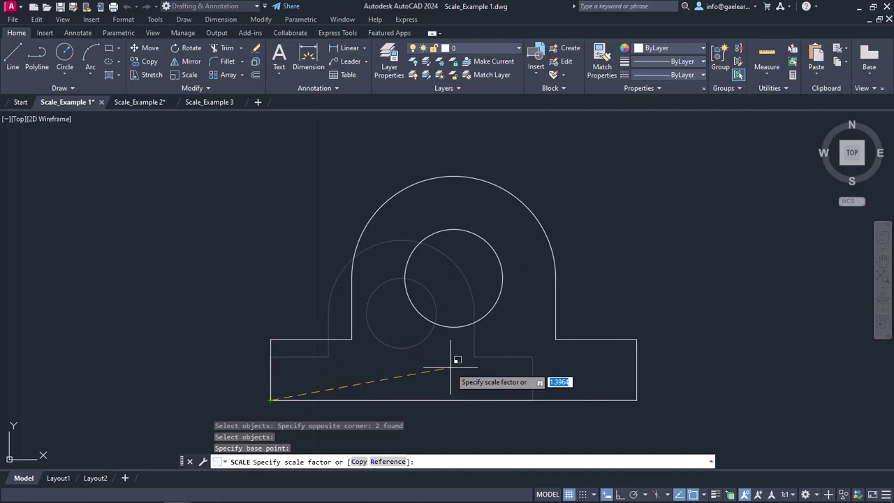
text(0.5)
key(Return)
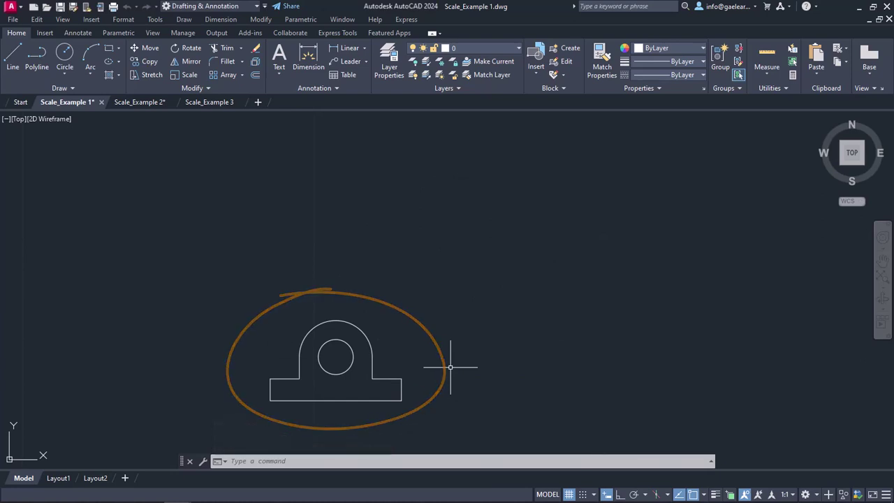
With SC, scale a copy of the part by 3 from its bottom-left corner, keeping the original
text(sc)
key(Return)
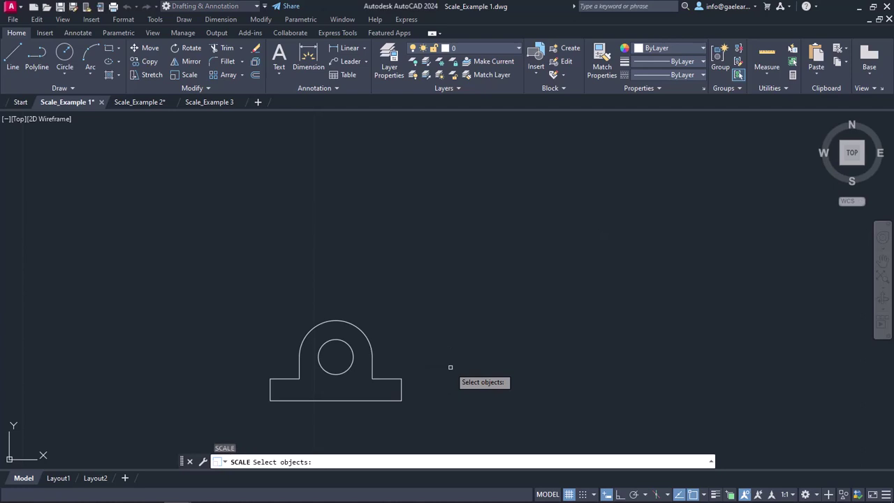
click(235, 296)
click(426, 410)
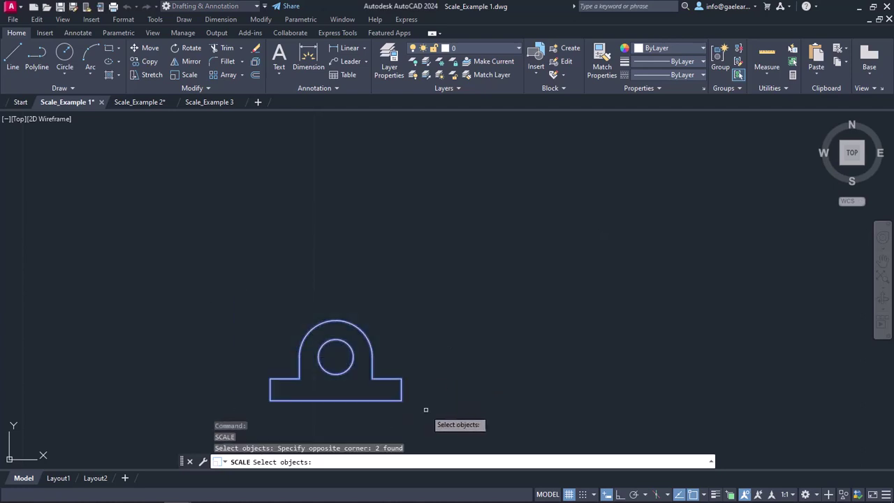
key(Return)
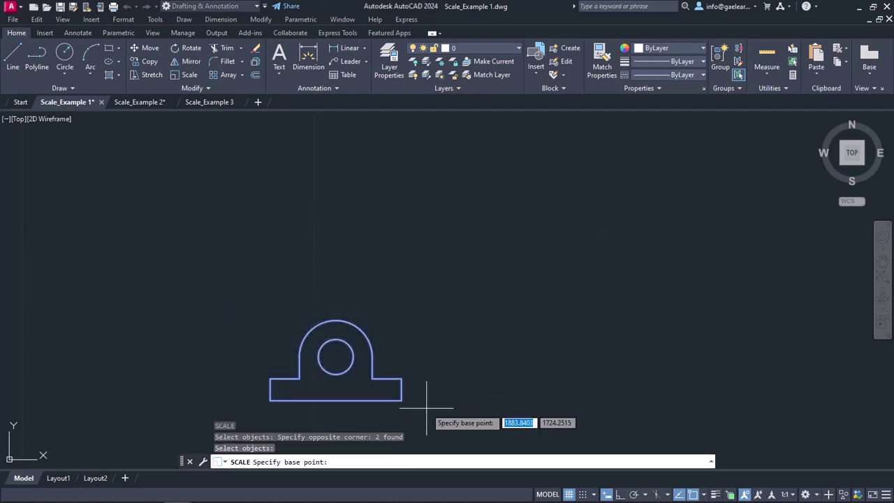
click(271, 400)
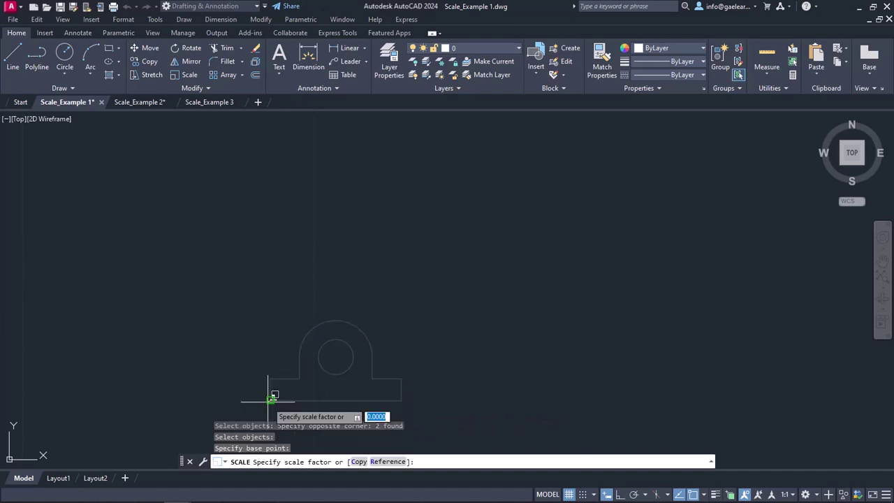
click(360, 464)
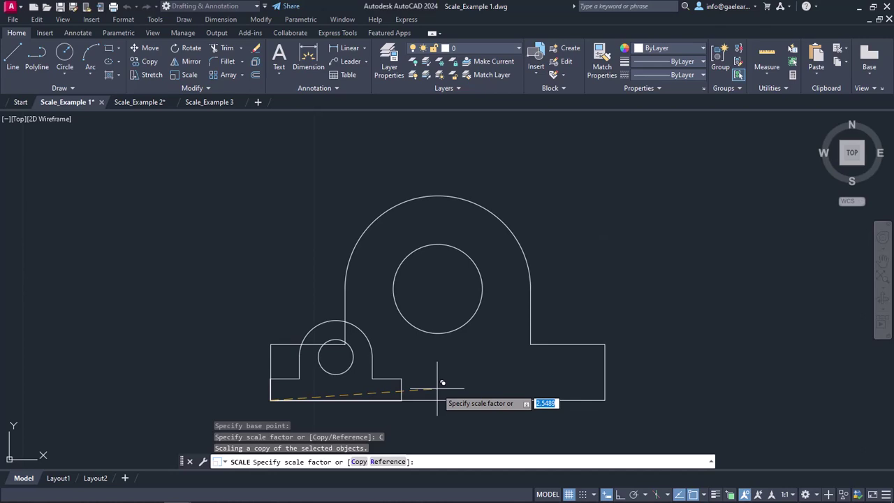
text(3)
key(Return)
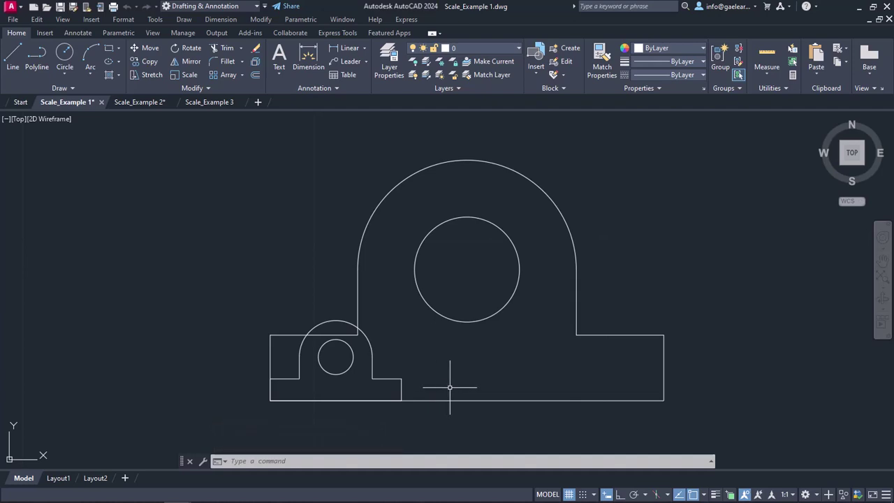
Switch to the Scale_Example 2 floor-plan drawing
click(140, 102)
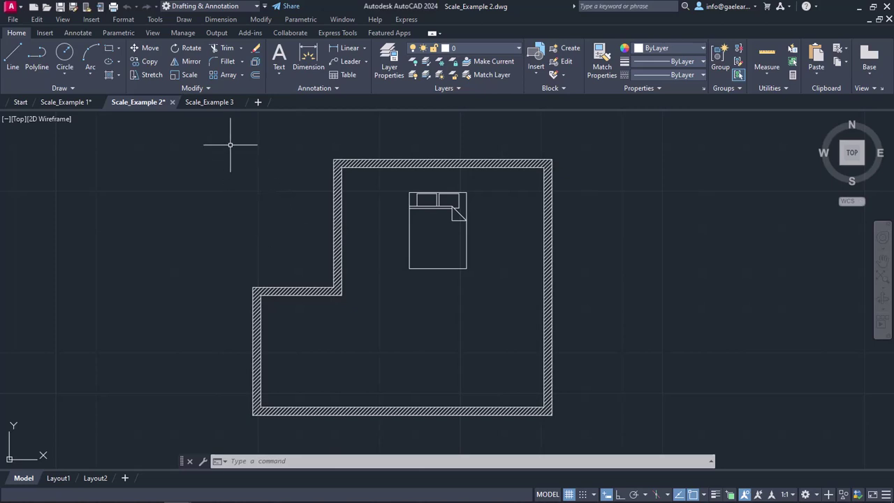
Scale the bed by reference from its lower-left corner so its left edge reaches the top wall's inner face
click(189, 75)
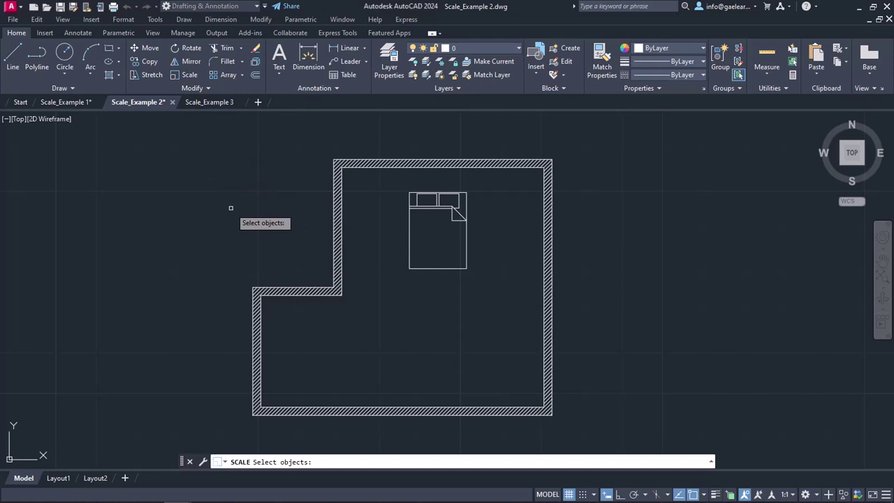
click(410, 234)
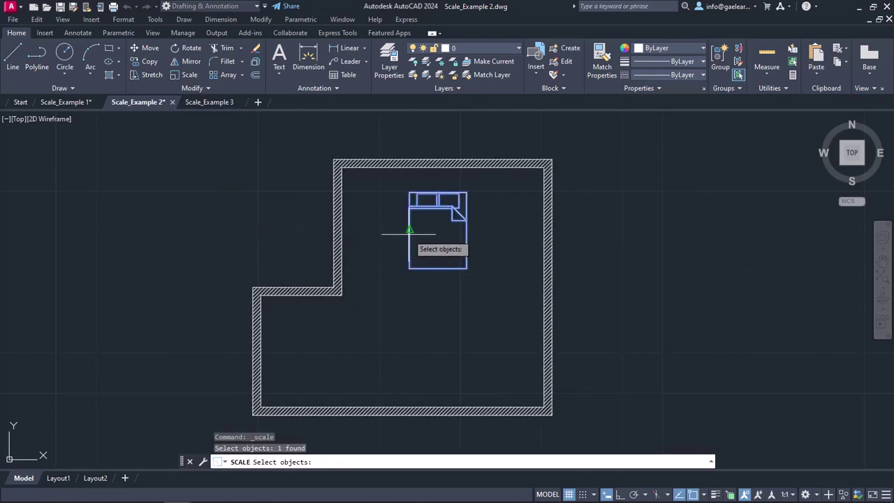
key(Return)
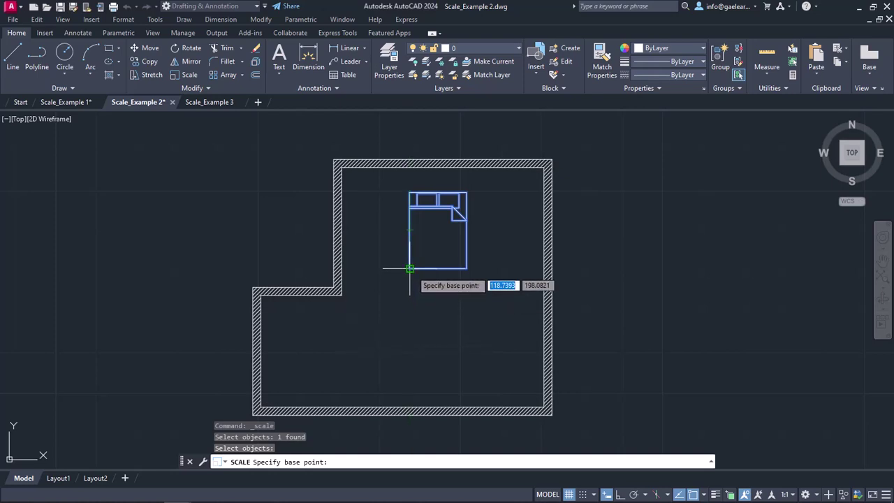
click(410, 268)
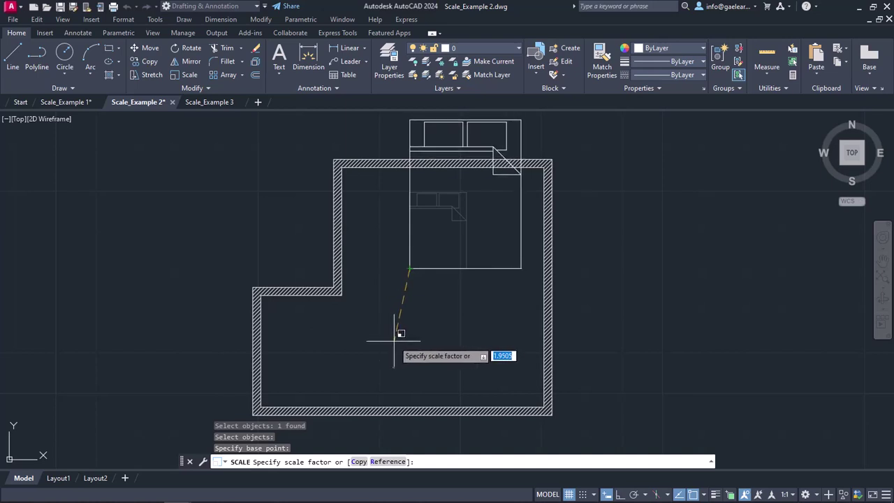
click(706, 495)
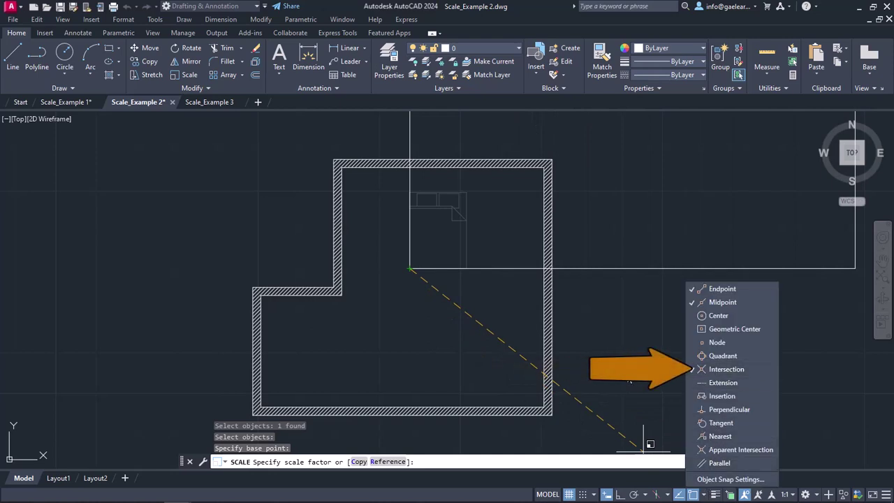
click(716, 371)
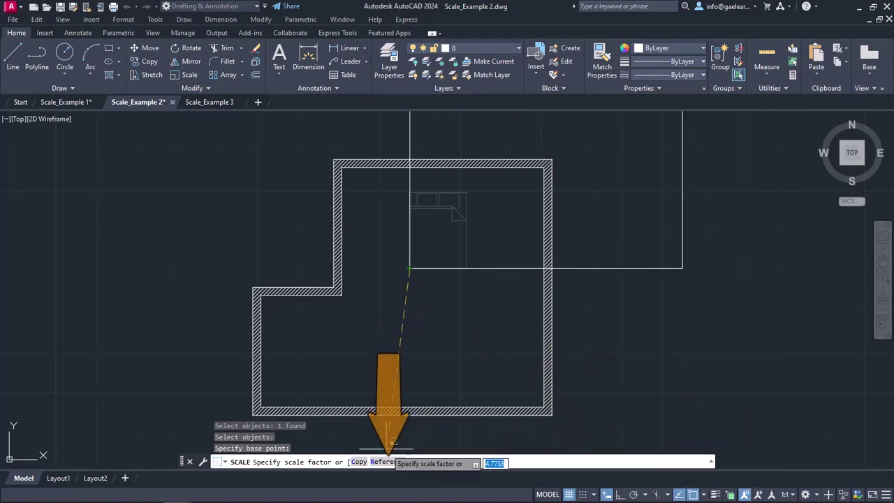
click(378, 461)
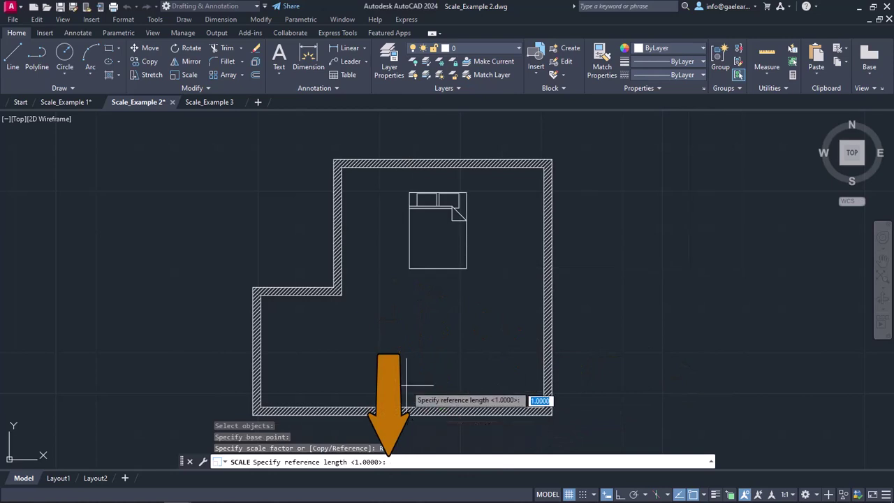
click(410, 269)
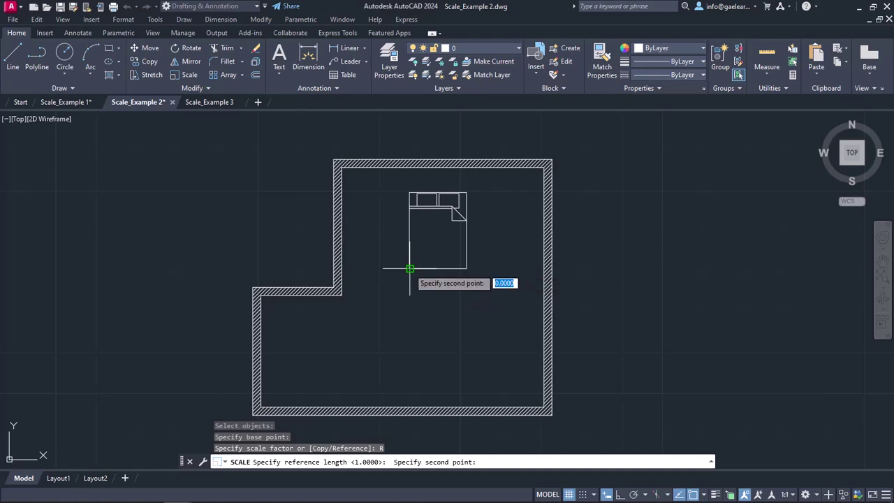
click(410, 192)
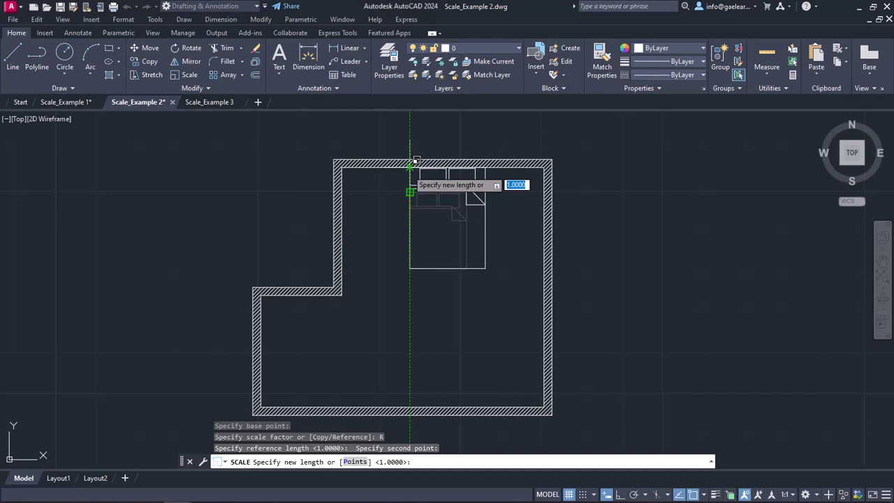
click(413, 163)
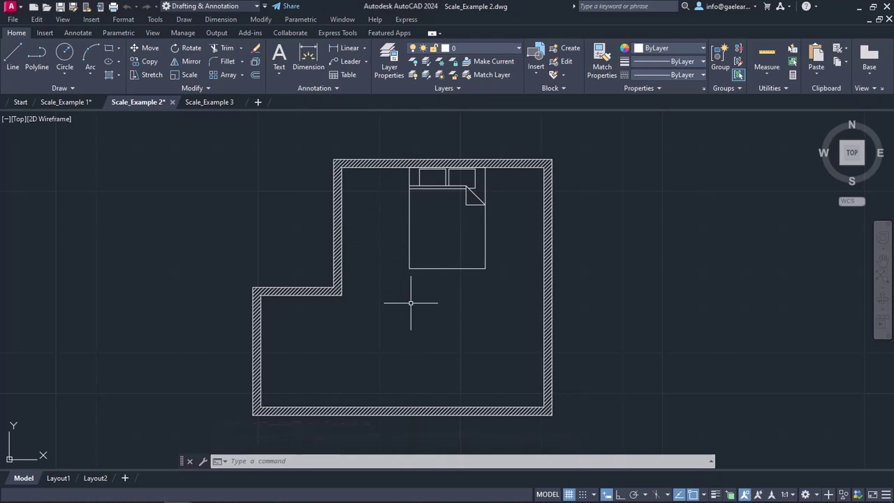
Bring up the Scale_Example 3 drawing with the blade-shaped hull
click(233, 103)
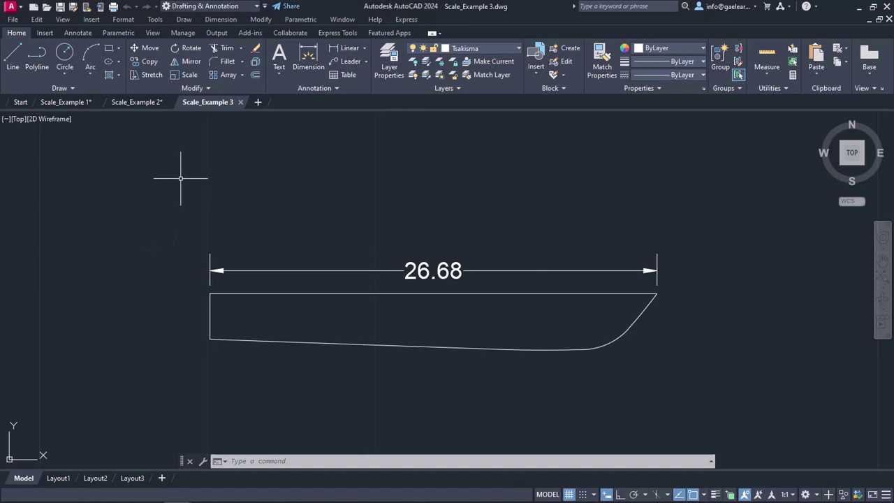
Scale the hull by reference from its top-left corner, changing its 26.68 length to 19
click(191, 78)
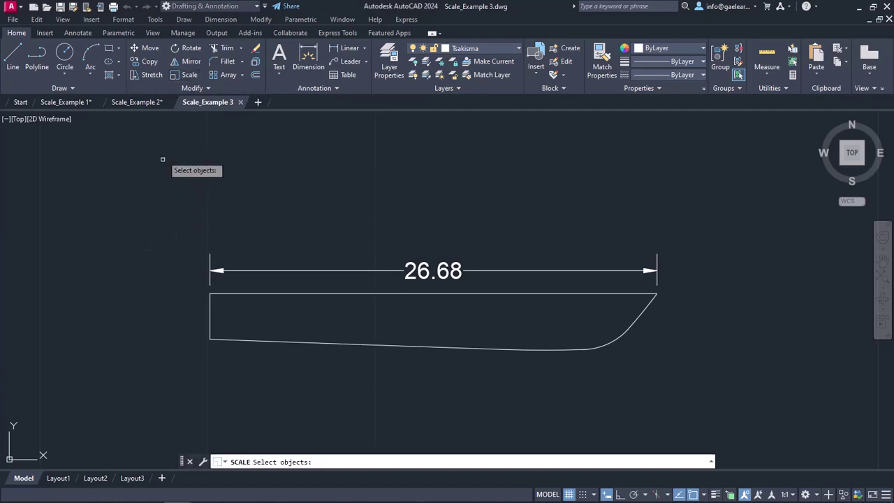
click(223, 293)
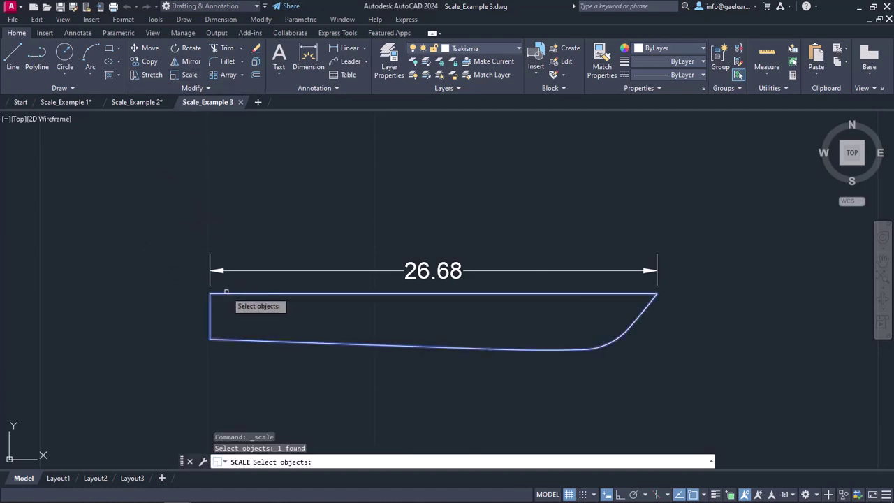
key(Return)
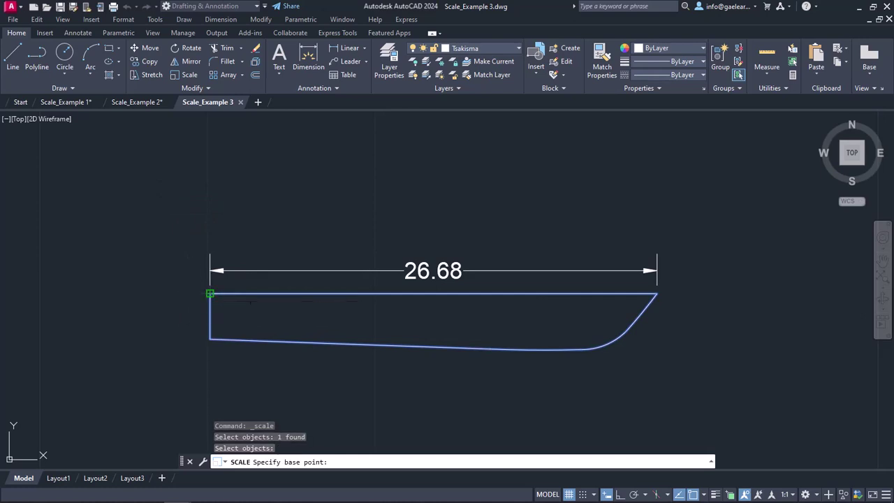
click(209, 293)
text(REF)
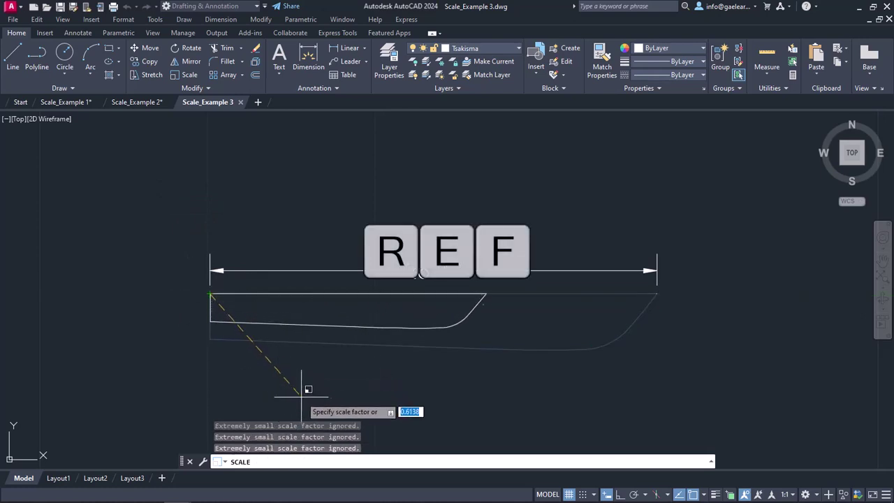
text(ref)
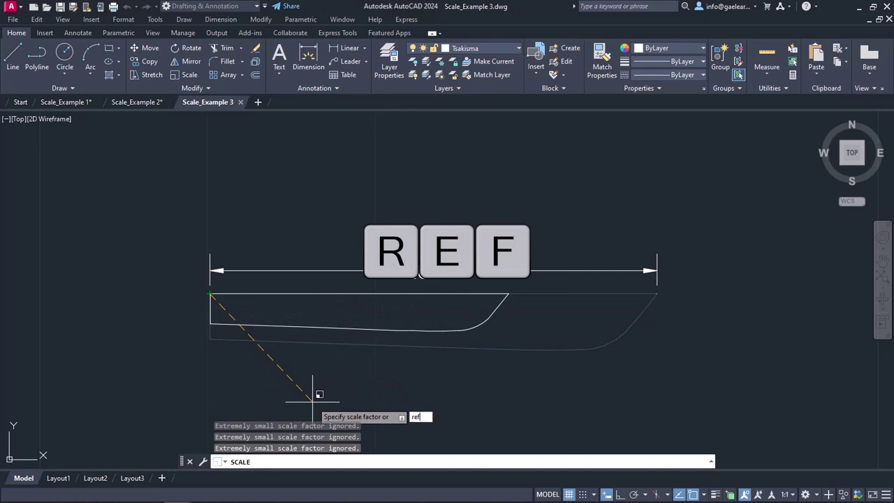
key(Return)
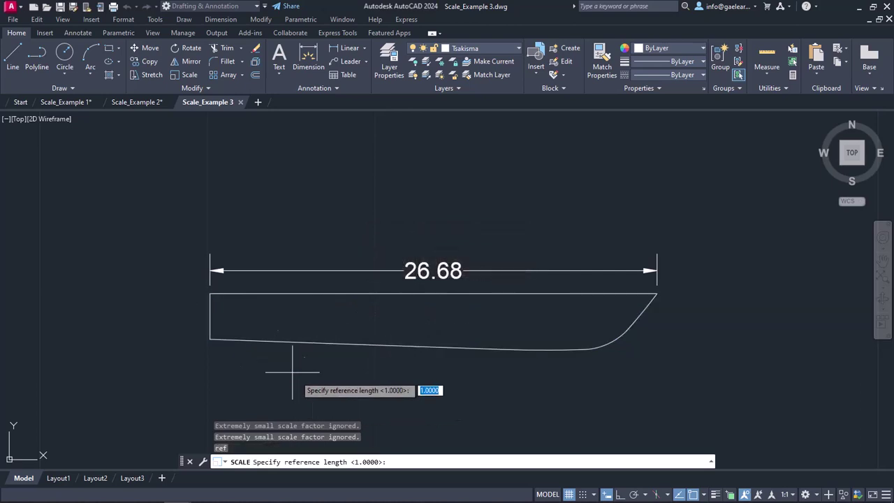
click(210, 294)
click(657, 293)
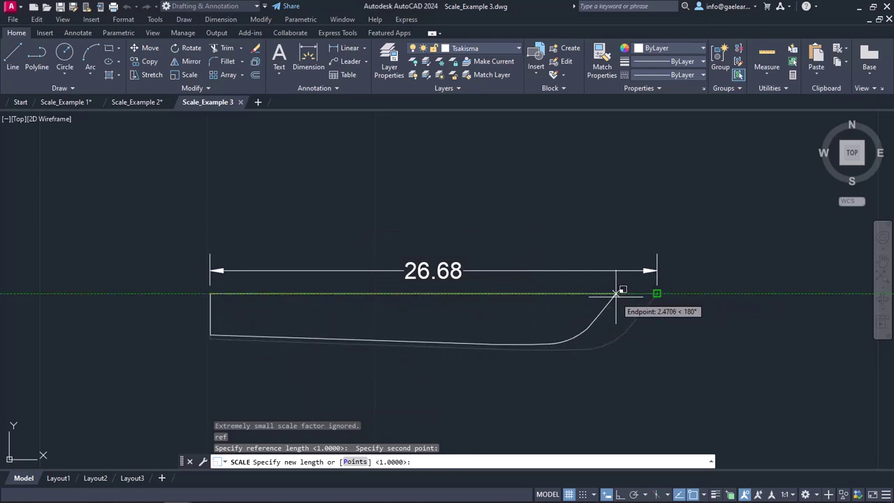
text(19)
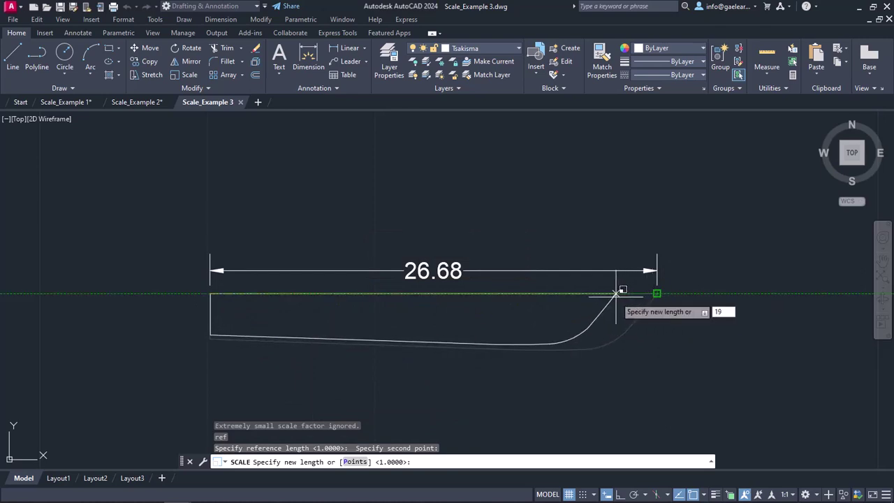
key(Return)
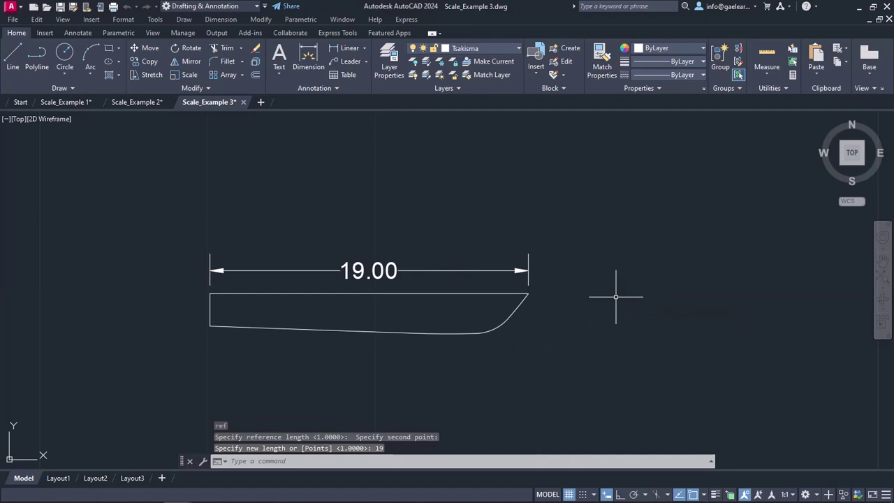